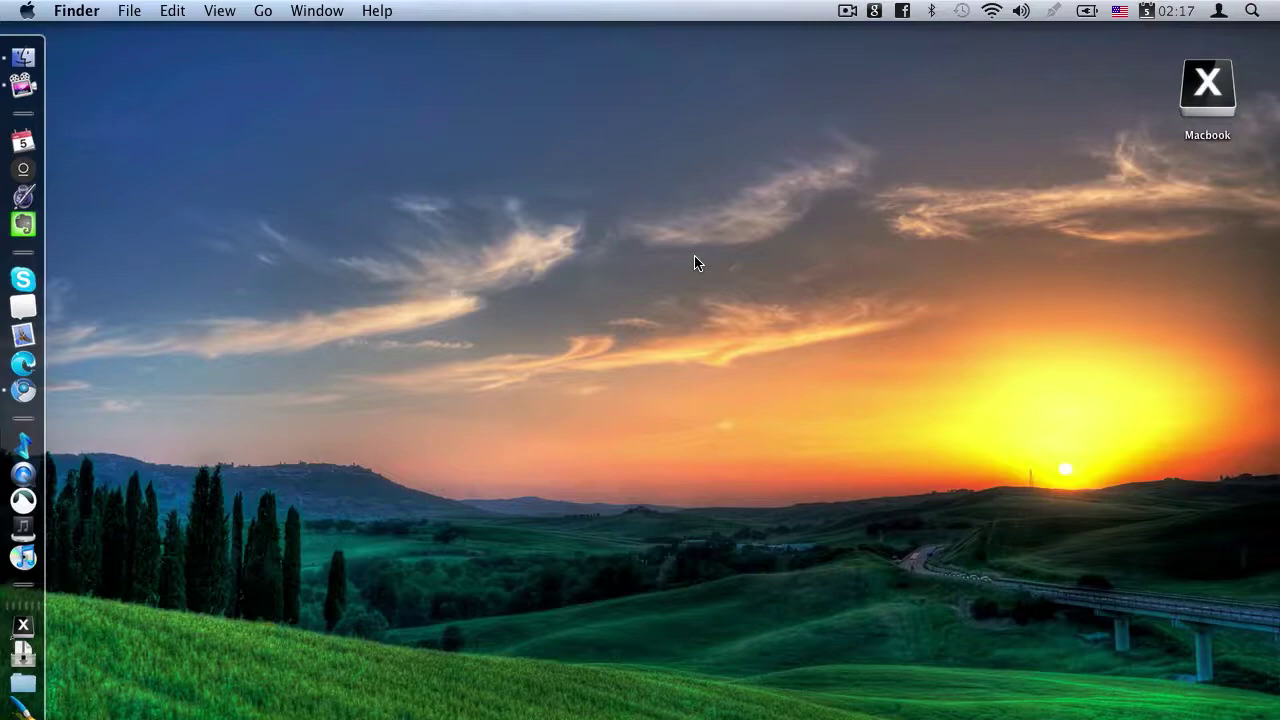
Bring the Chromium window forward and paste the bit.ly/7nRabe link into its address bar
{"action": "key", "text": "ctrl+Down"}
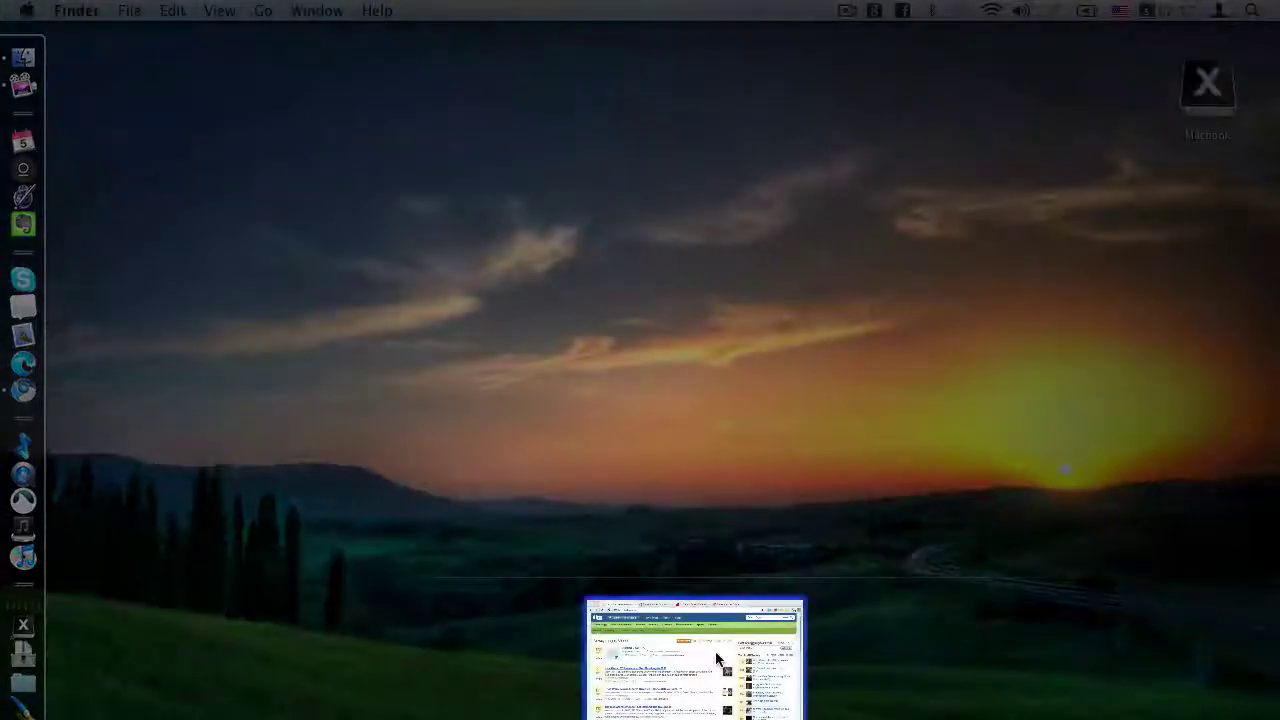
{"action": "left_click", "coordinate": [716, 662]}
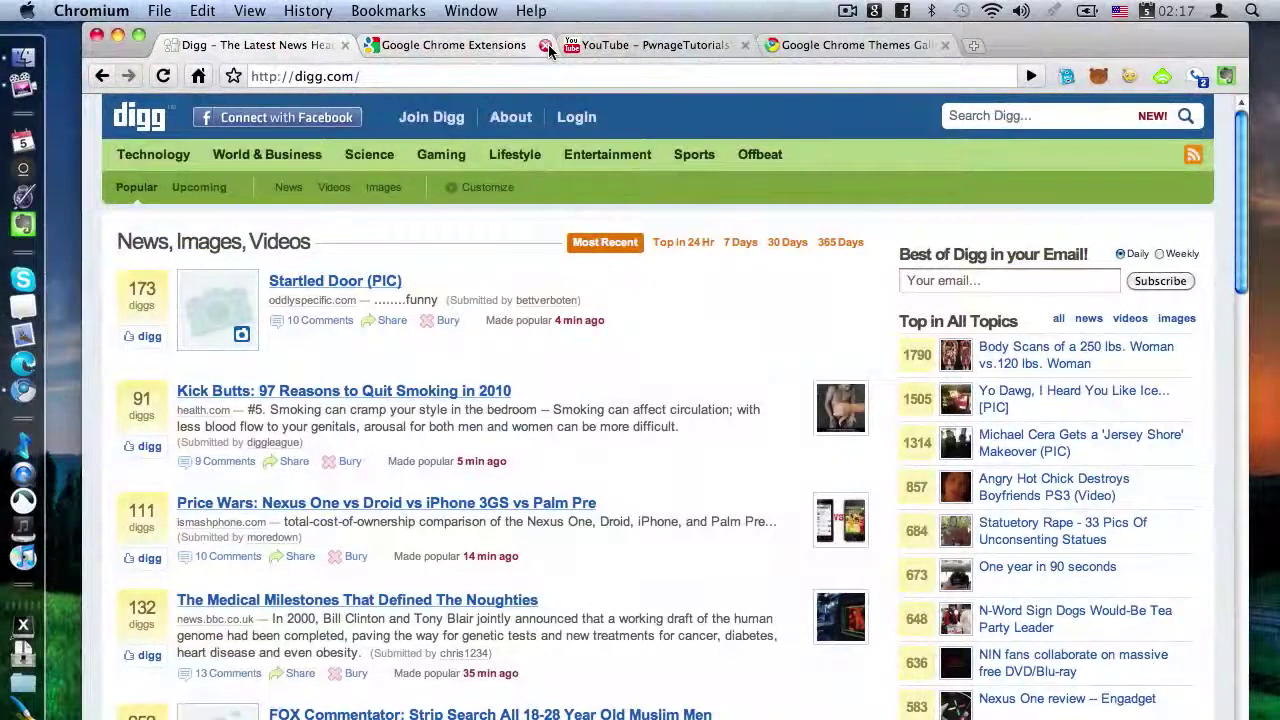
{"action": "left_click", "coordinate": [453, 79]}
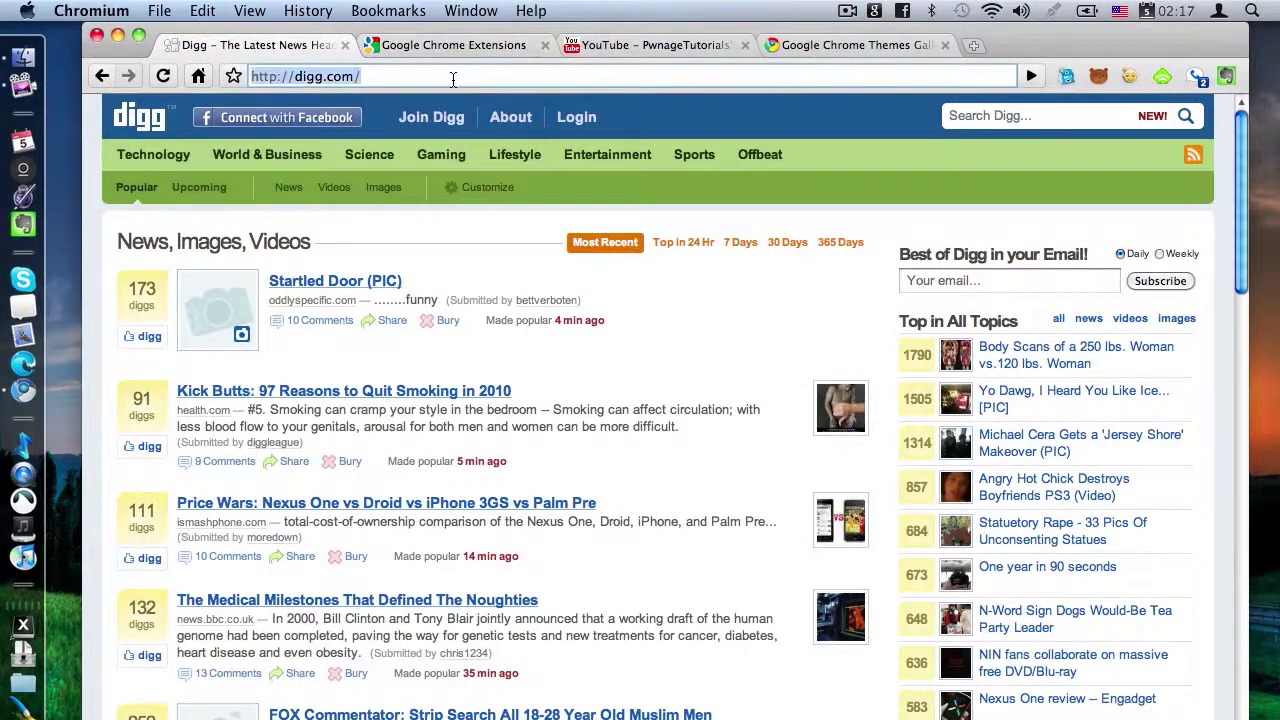
{"action": "type", "text": "http://bit.ly/7nRabe"}
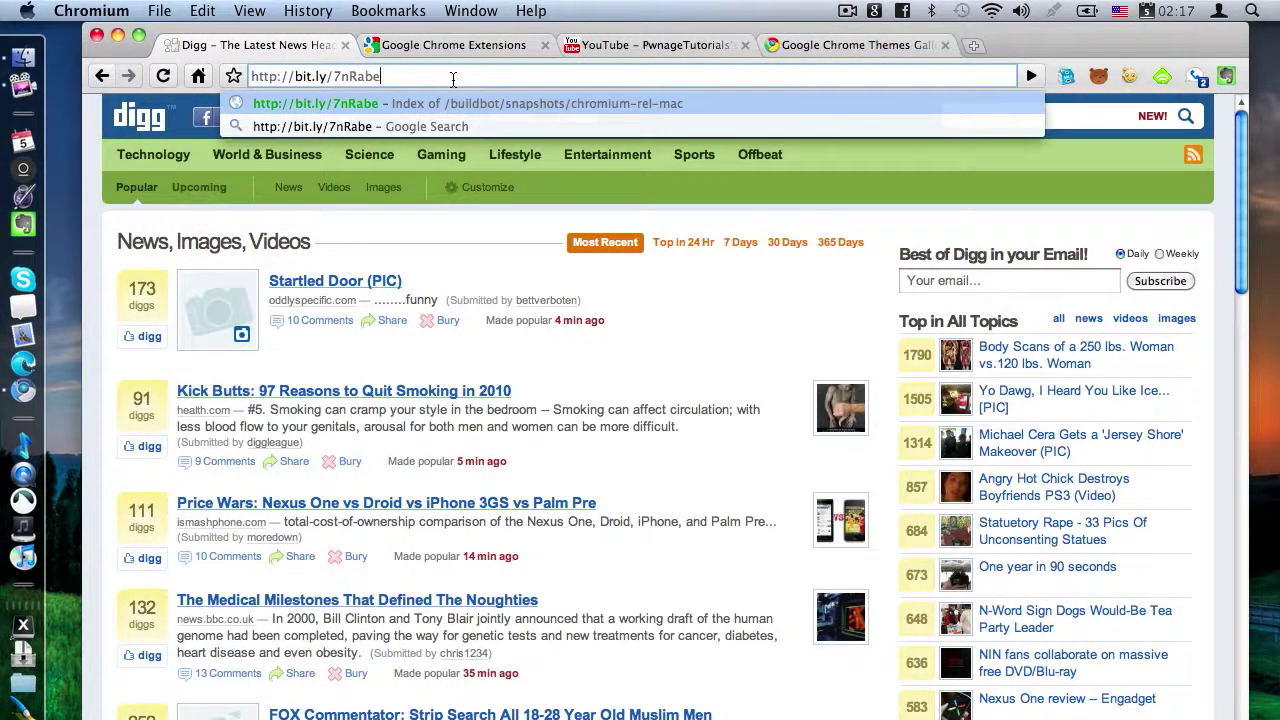
Load the snapshot index, sort builds newest first, and download chrome-mac.zip from build 35556
{"action": "key", "text": "Return"}
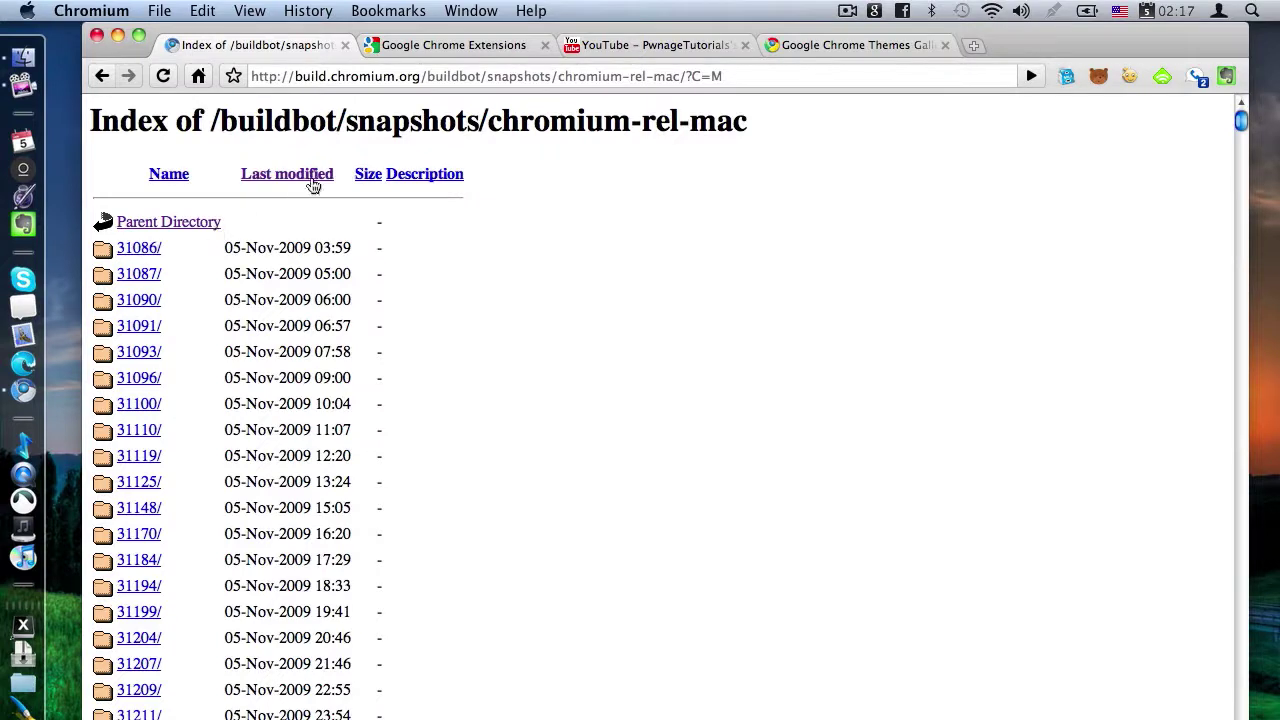
{"action": "scroll", "coordinate": [313, 186], "scroll_direction": "down", "scroll_amount": 1}
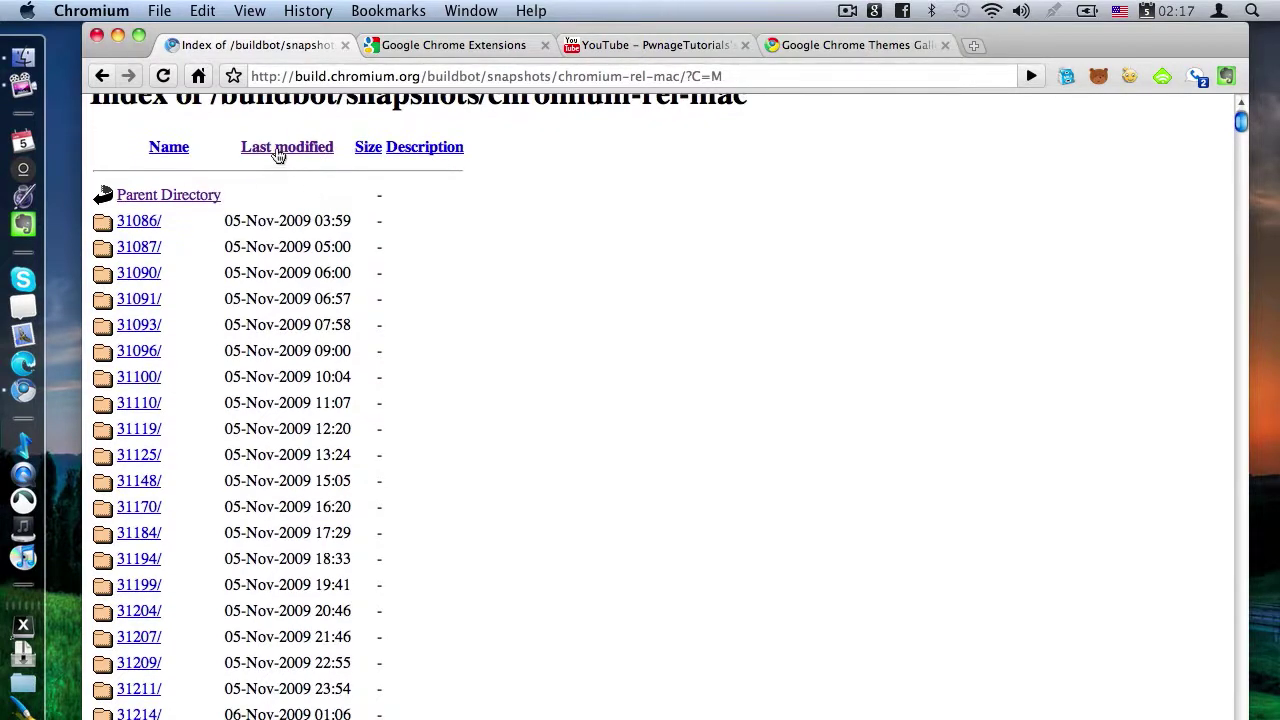
{"action": "left_click", "coordinate": [278, 150]}
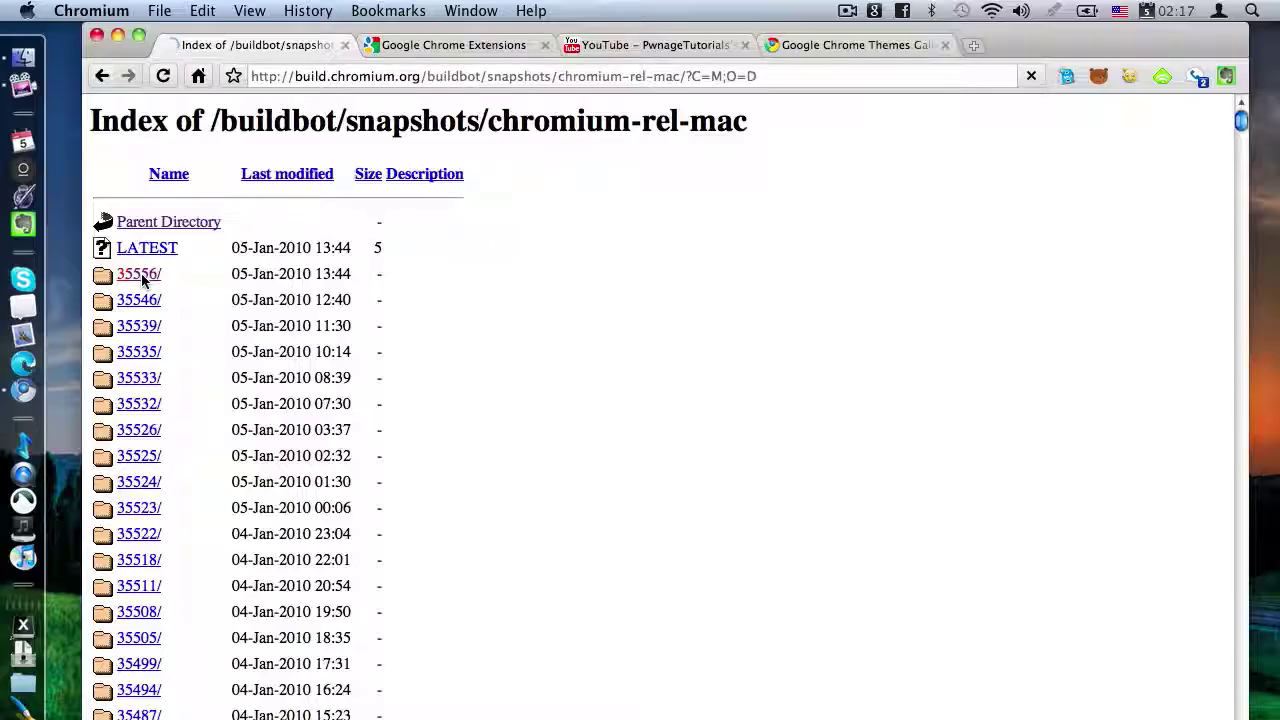
{"action": "left_click", "coordinate": [138, 274]}
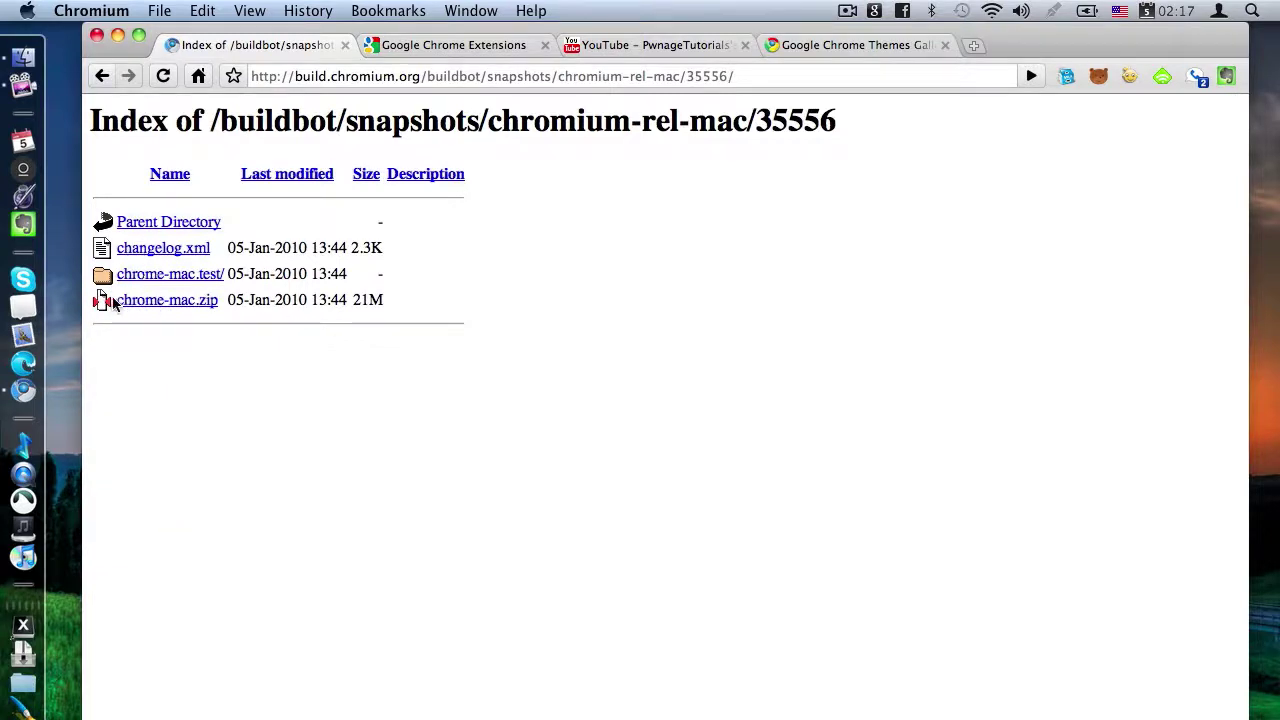
{"action": "left_click", "coordinate": [166, 300]}
Close the snapshot index, YouTube and Google Chrome Themes Gallery tabs
{"action": "left_click", "coordinate": [345, 45]}
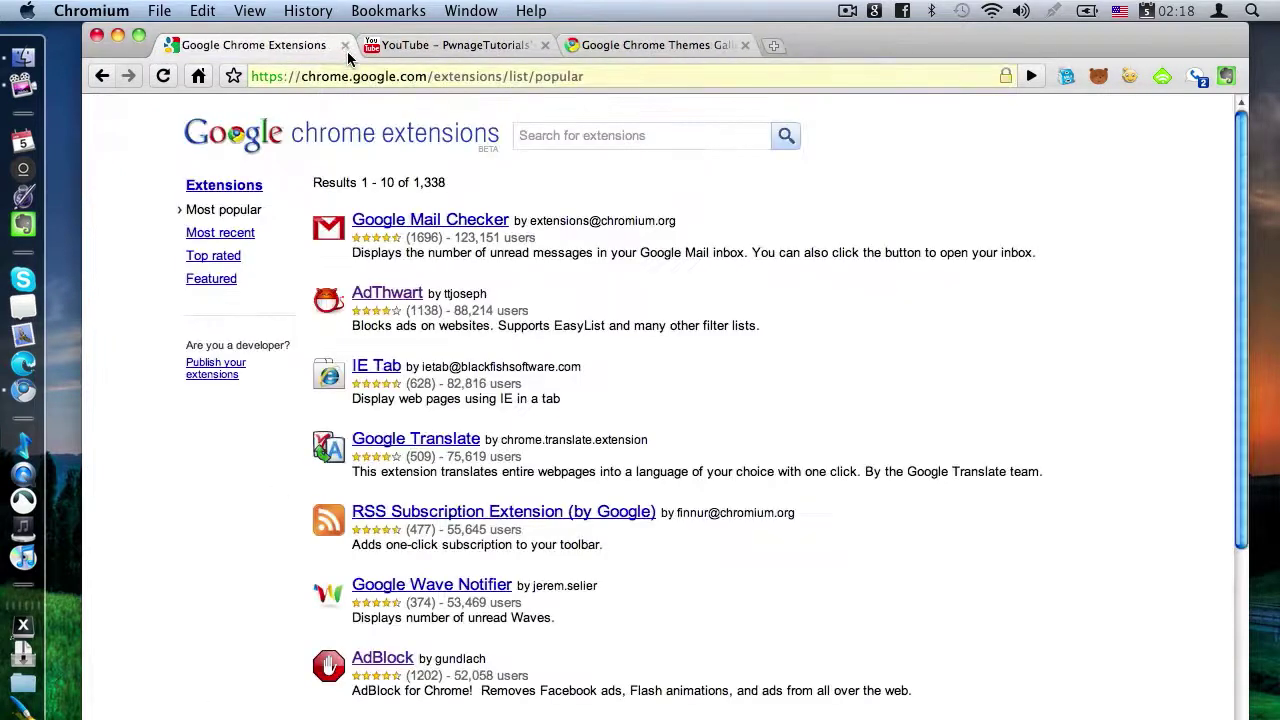
{"action": "left_click", "coordinate": [545, 46]}
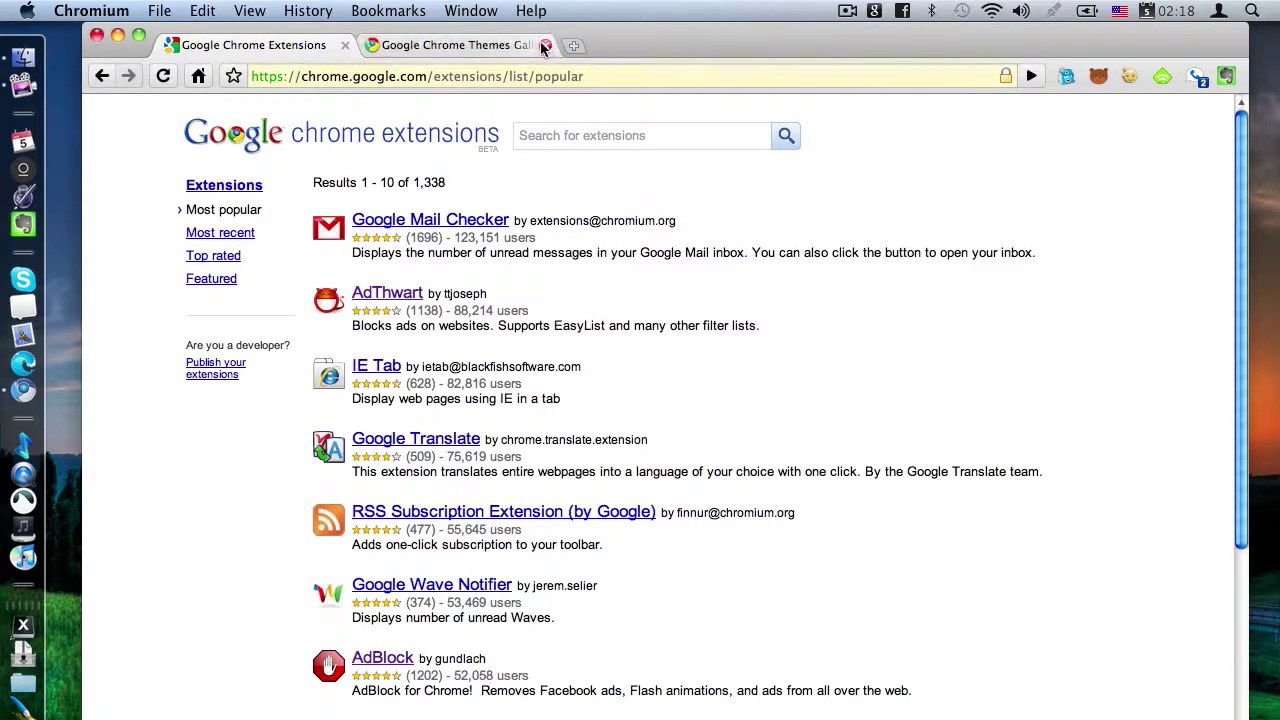
{"action": "left_click", "coordinate": [545, 46]}
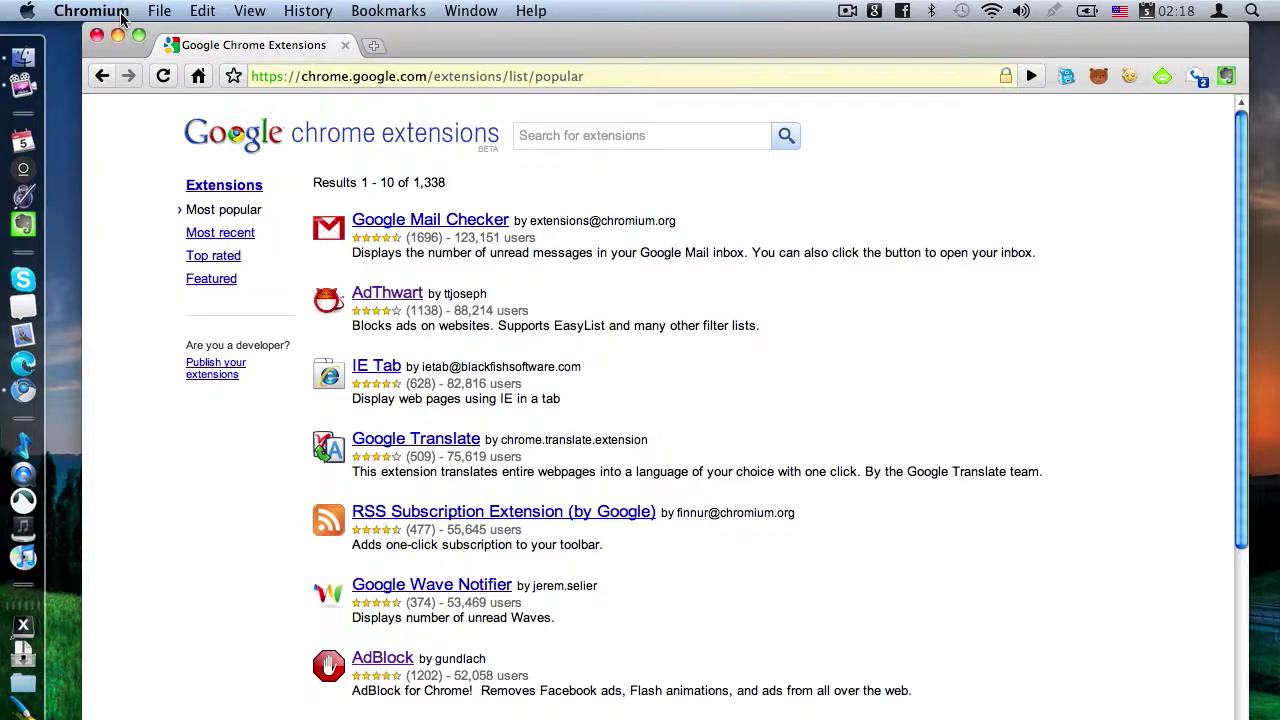
Return to the Google Chrome Extensions home page via its logo
{"action": "left_click", "coordinate": [302, 136]}
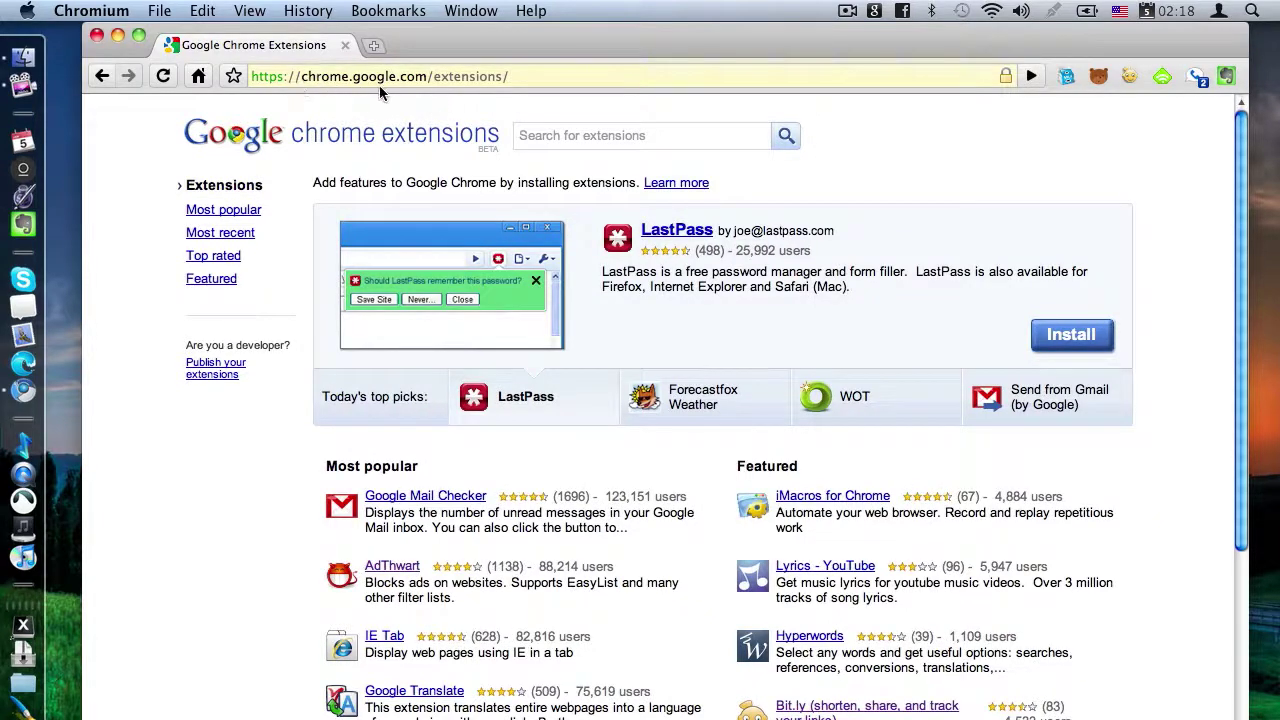
{"action": "left_click", "coordinate": [391, 80]}
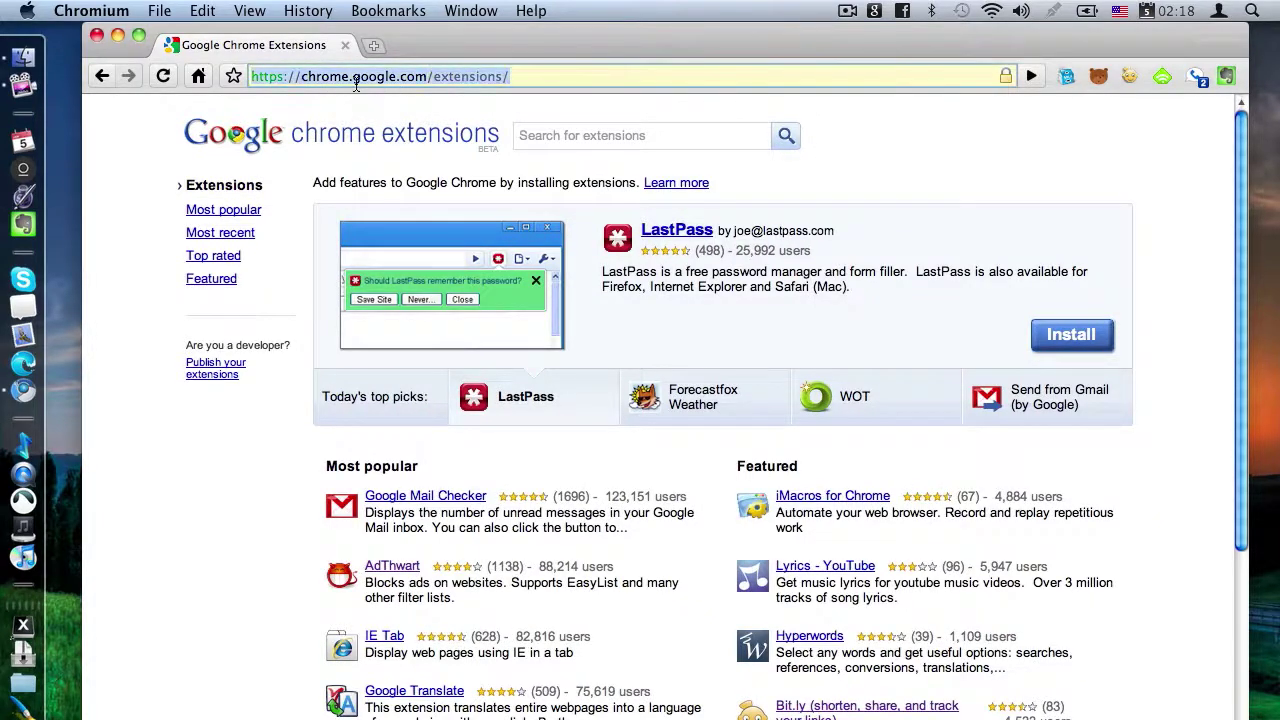
{"action": "scroll", "coordinate": [619, 287], "scroll_direction": "down", "scroll_amount": 5}
{"action": "scroll", "coordinate": [619, 287], "scroll_direction": "up", "scroll_amount": 5}
Search 'chrome' in the Quick Search Box launcher, then dismiss it
{"action": "key", "text": "super+space"}
{"action": "type", "text": "ch"}
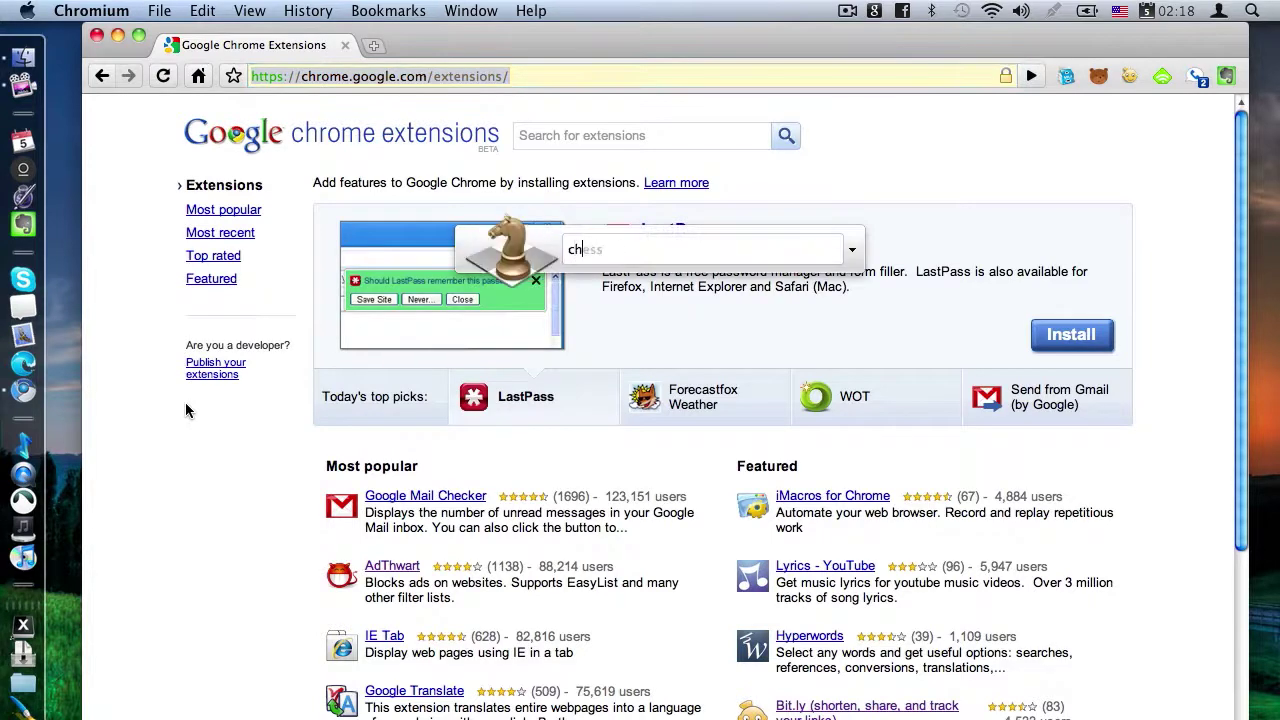
{"action": "type", "text": "rome"}
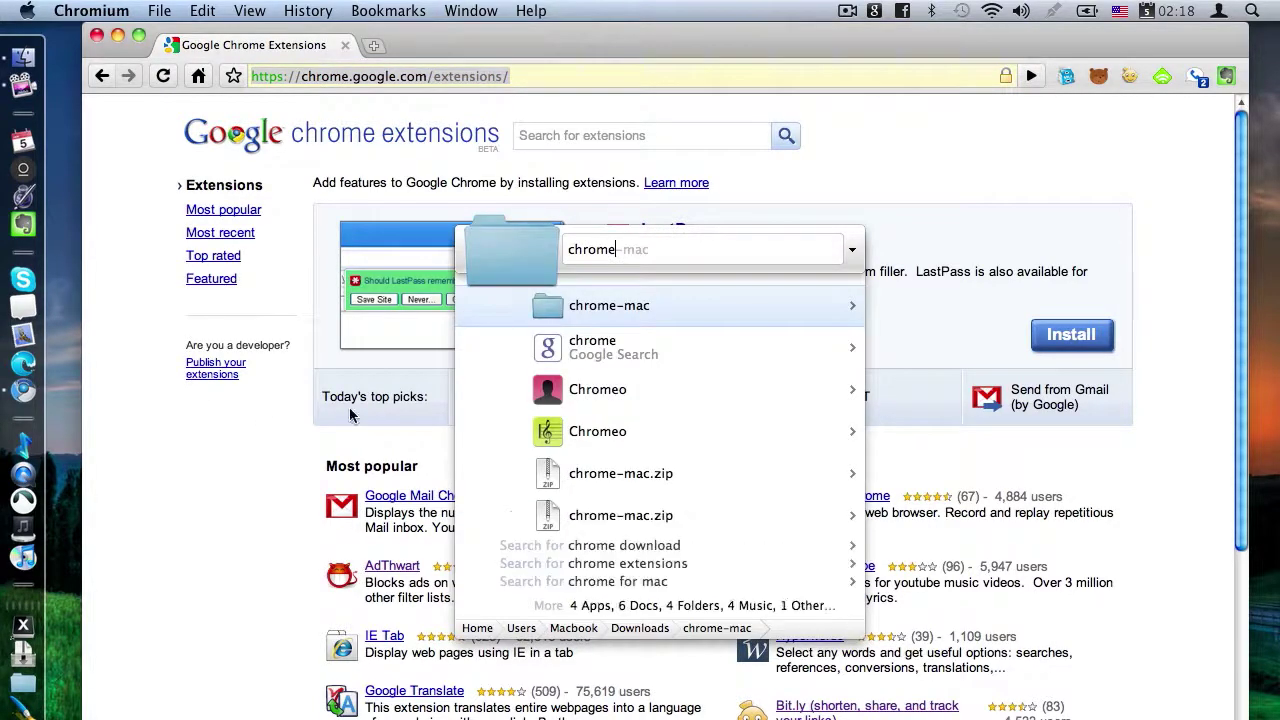
{"action": "key", "text": "Escape"}
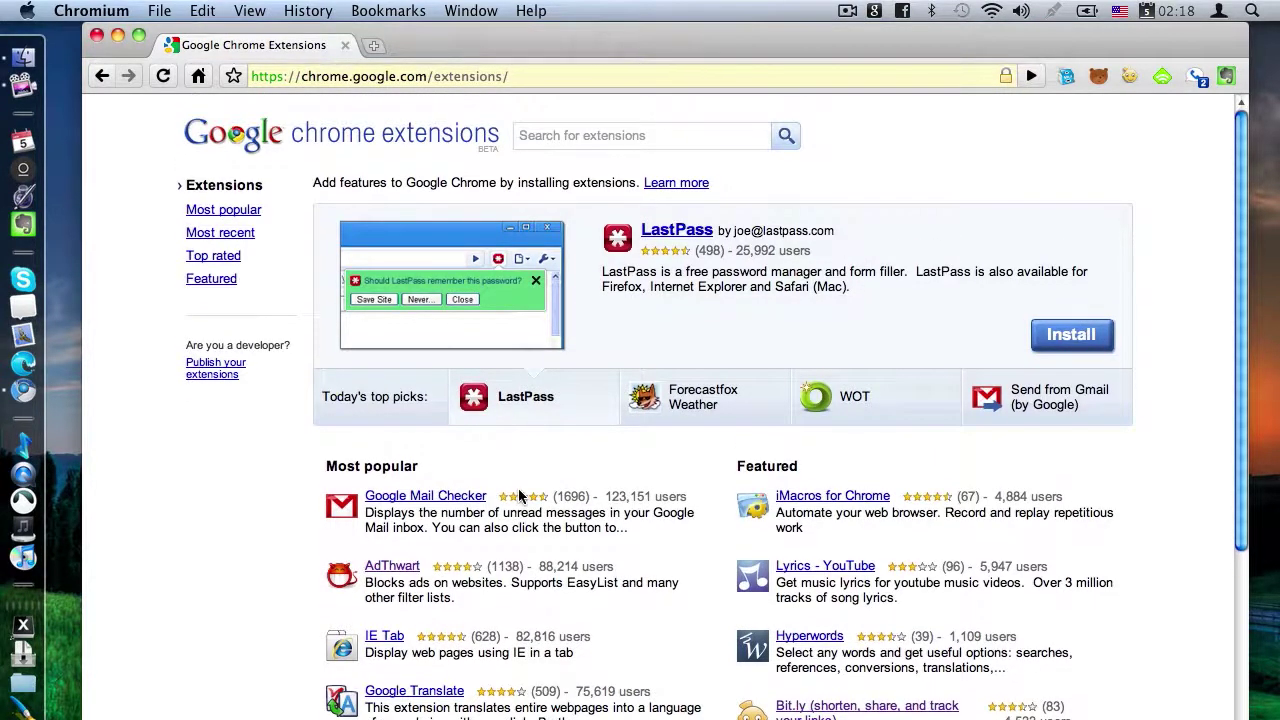
Search the extensions gallery for 'adblock' and open the AdBlock detail page
{"action": "left_click", "coordinate": [667, 144]}
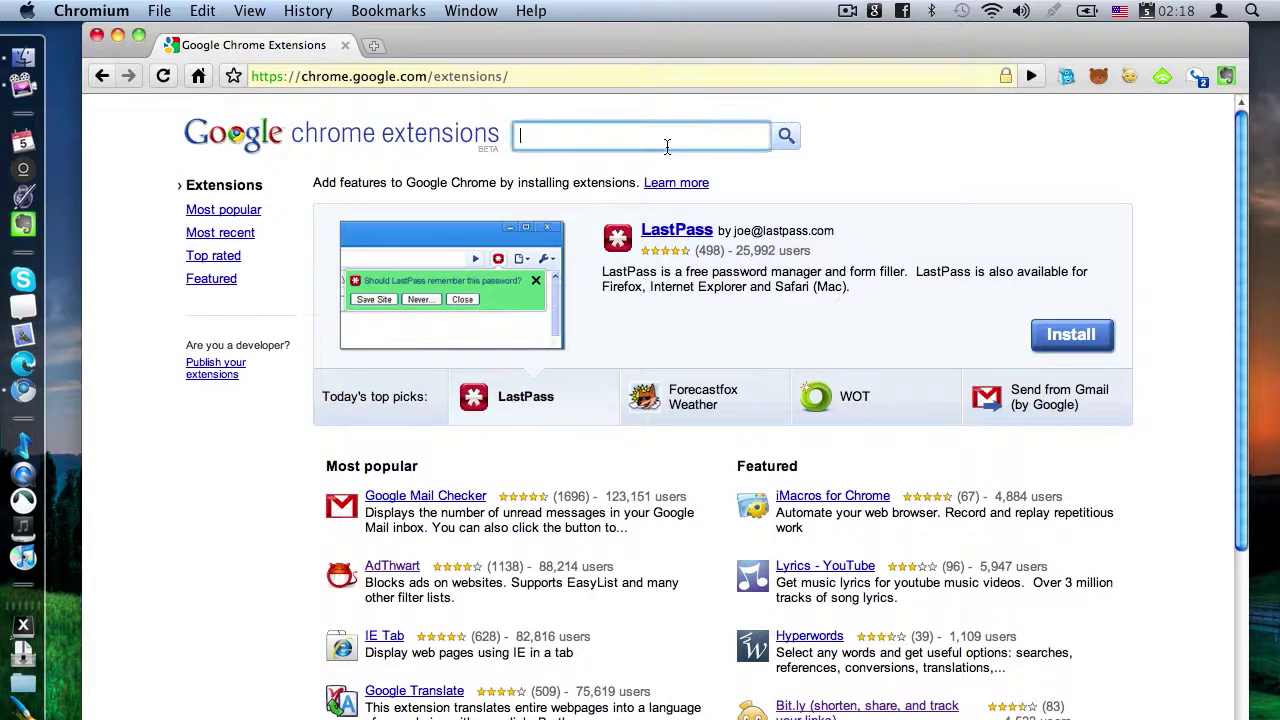
{"action": "type", "text": "adblock"}
{"action": "key", "text": "Return"}
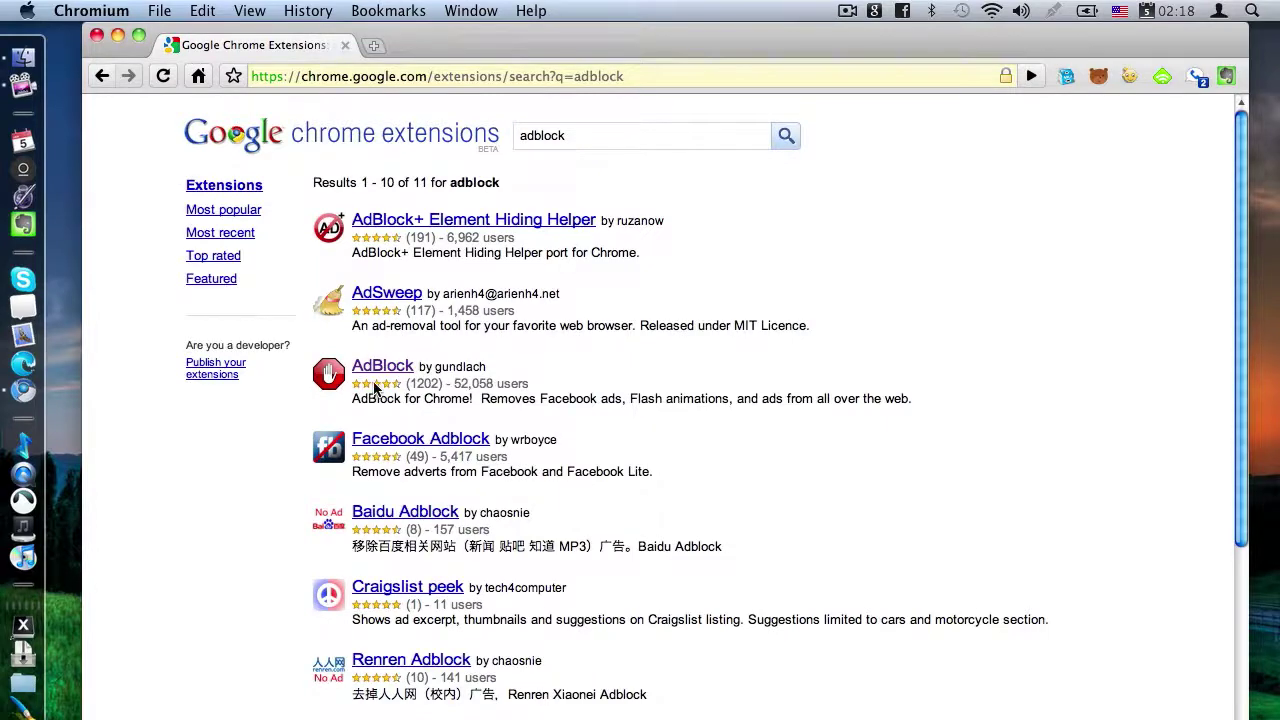
{"action": "left_click_drag", "start_coordinate": [310, 376], "coordinate": [298, 378]}
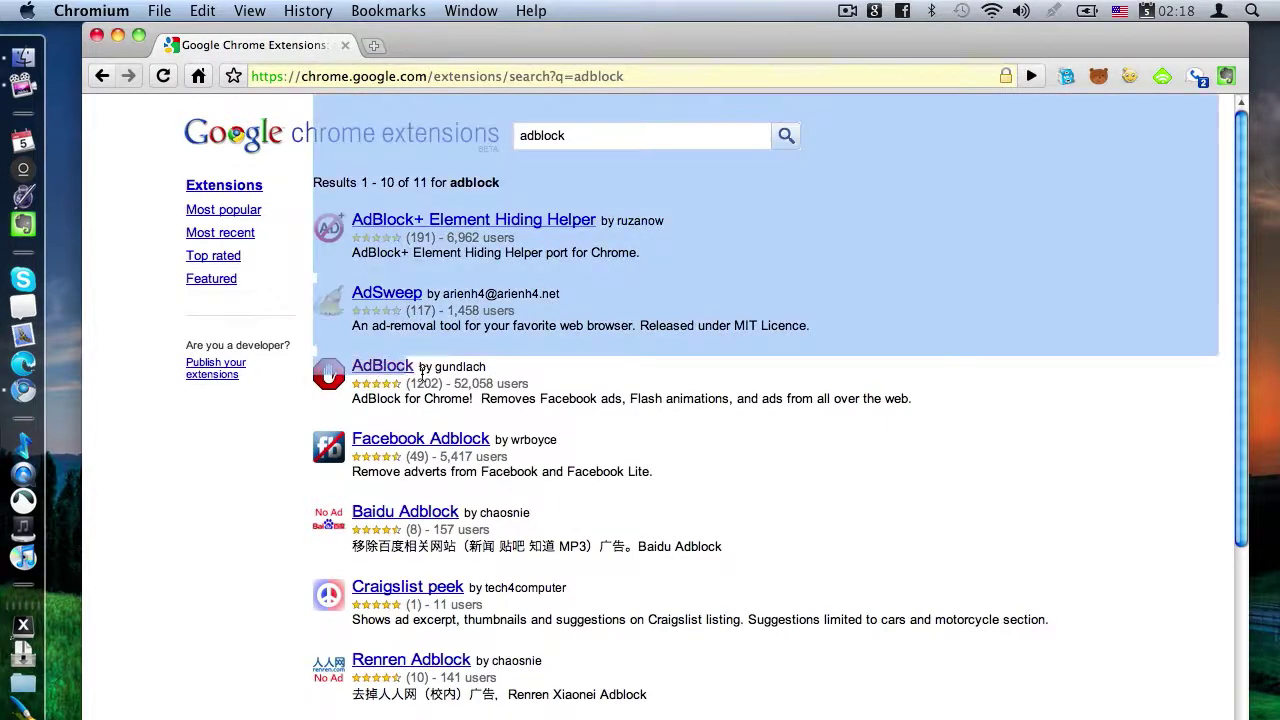
{"action": "left_click", "coordinate": [380, 367]}
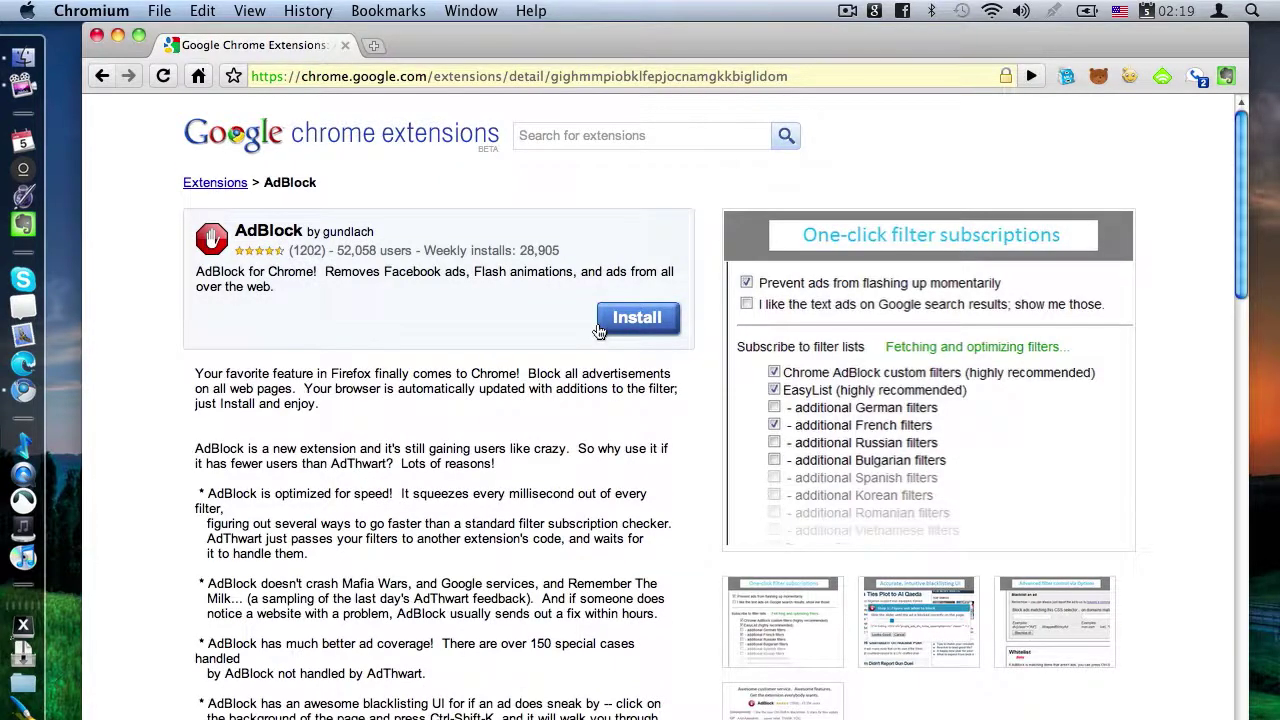
Load the YouTube home page in a new tab
{"action": "key", "text": "super+t"}
{"action": "type", "text": "y"}
{"action": "key", "text": "Return"}
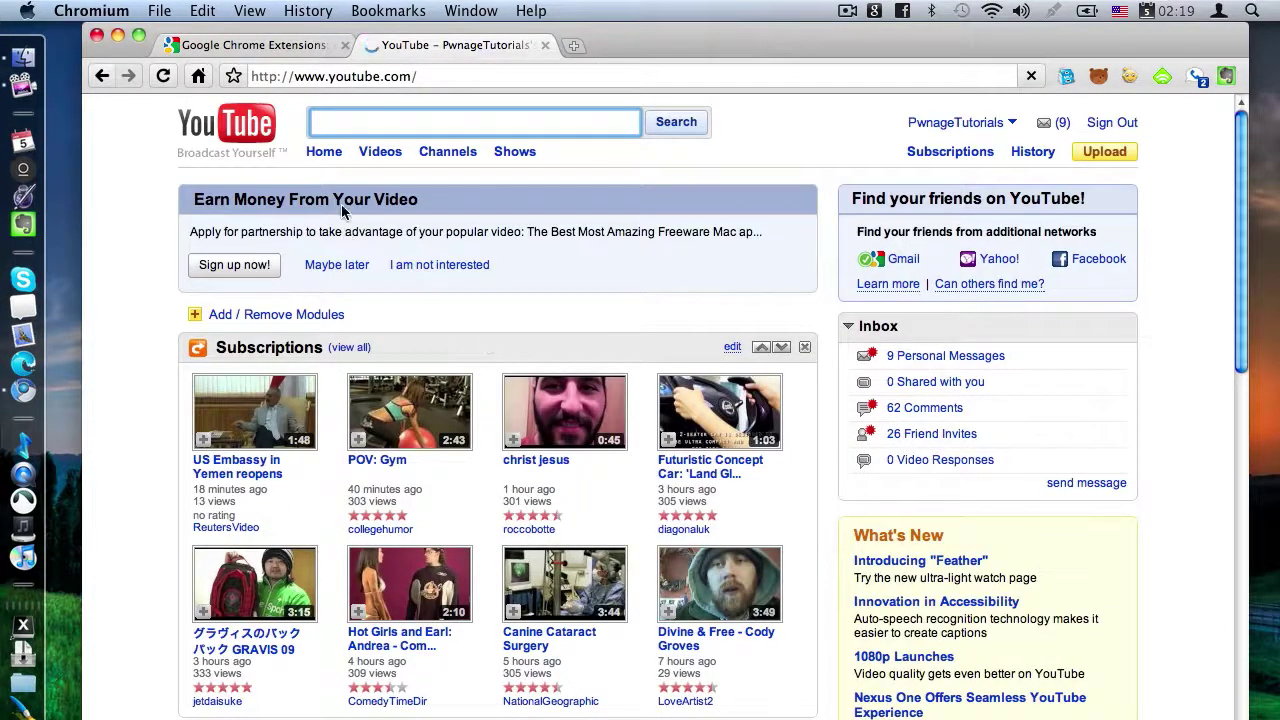
Switch to the extensions tab and follow the 'Extensions' breadcrumb to the gallery home page
{"action": "left_click", "coordinate": [282, 49]}
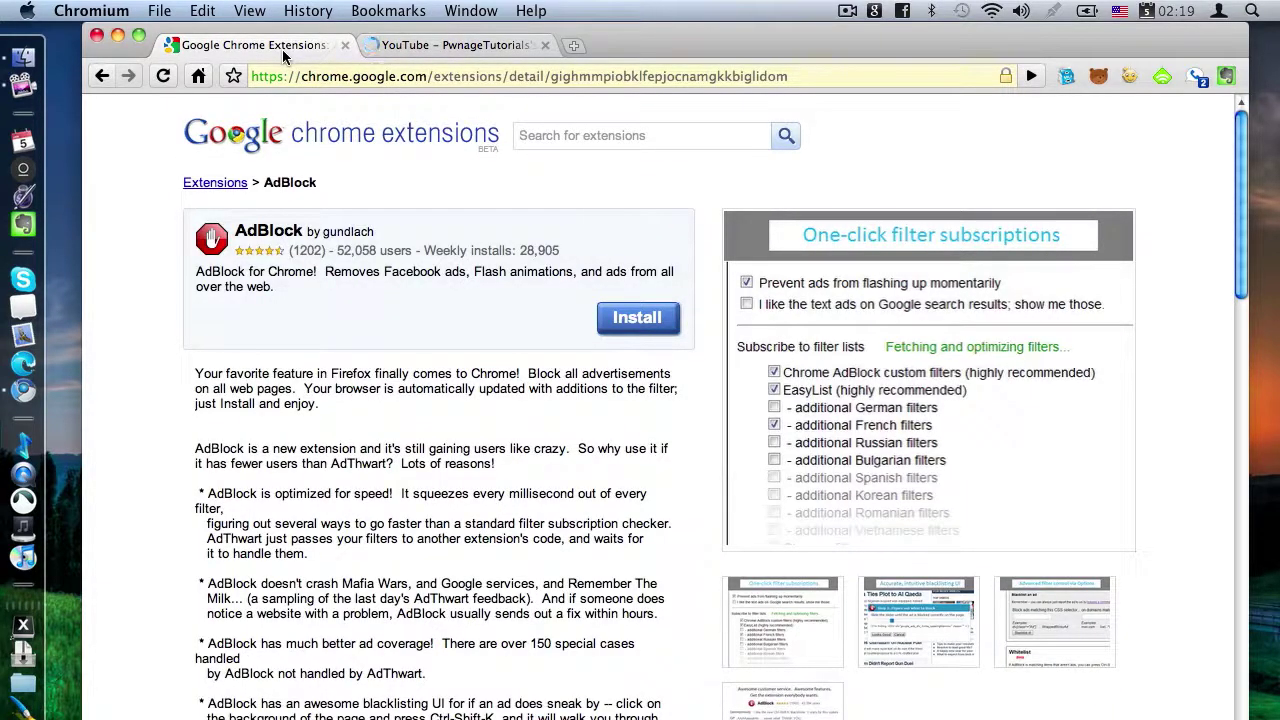
{"action": "left_click", "coordinate": [231, 188]}
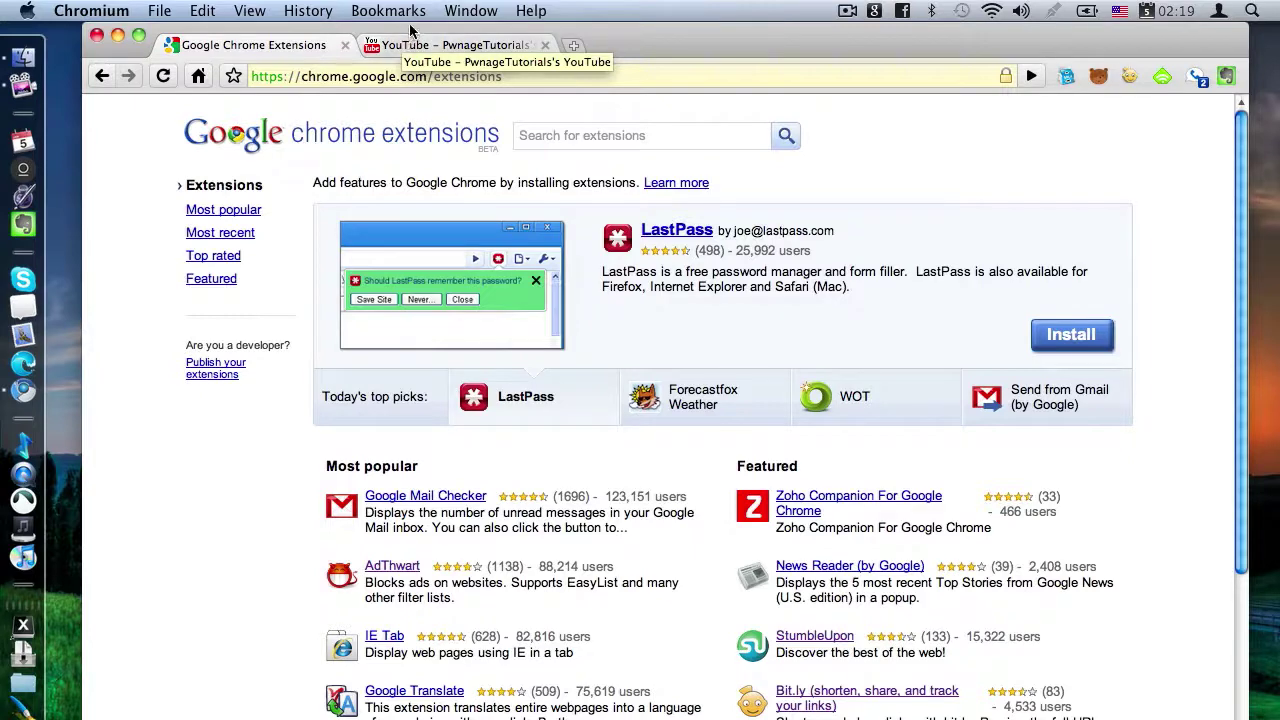
{"action": "key", "text": "super+m"}
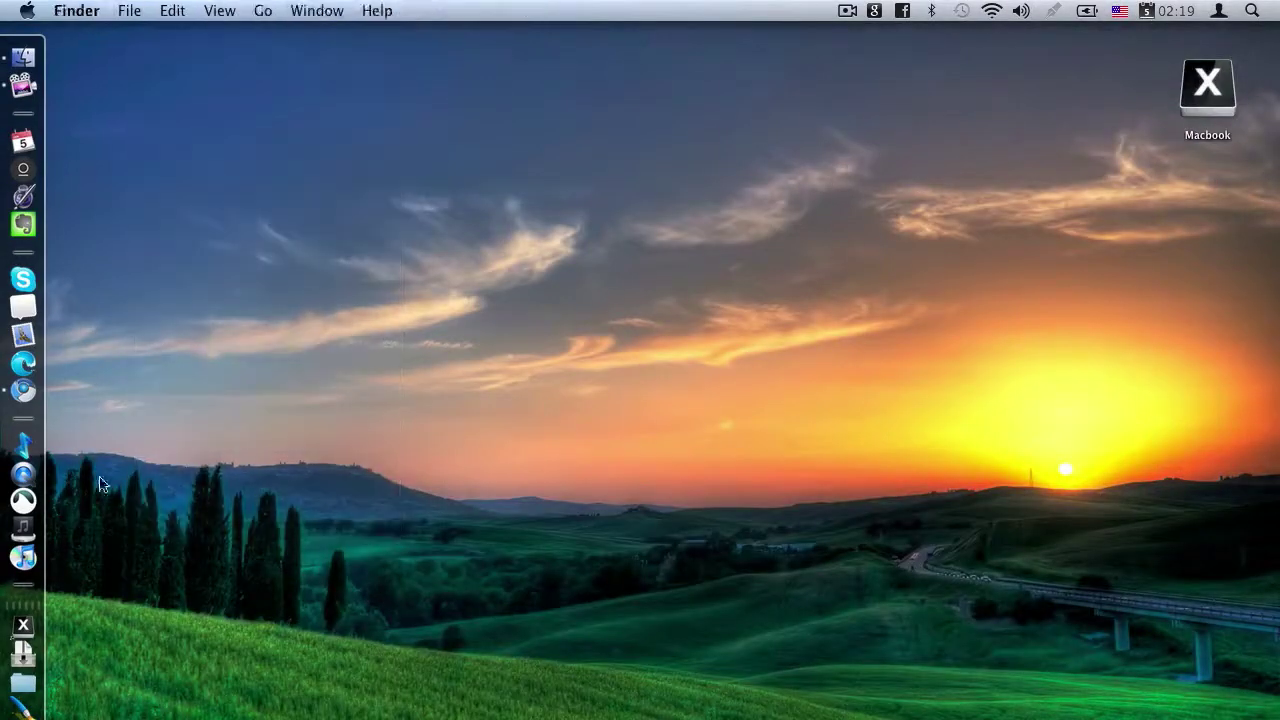
{"action": "left_click", "coordinate": [30, 397]}
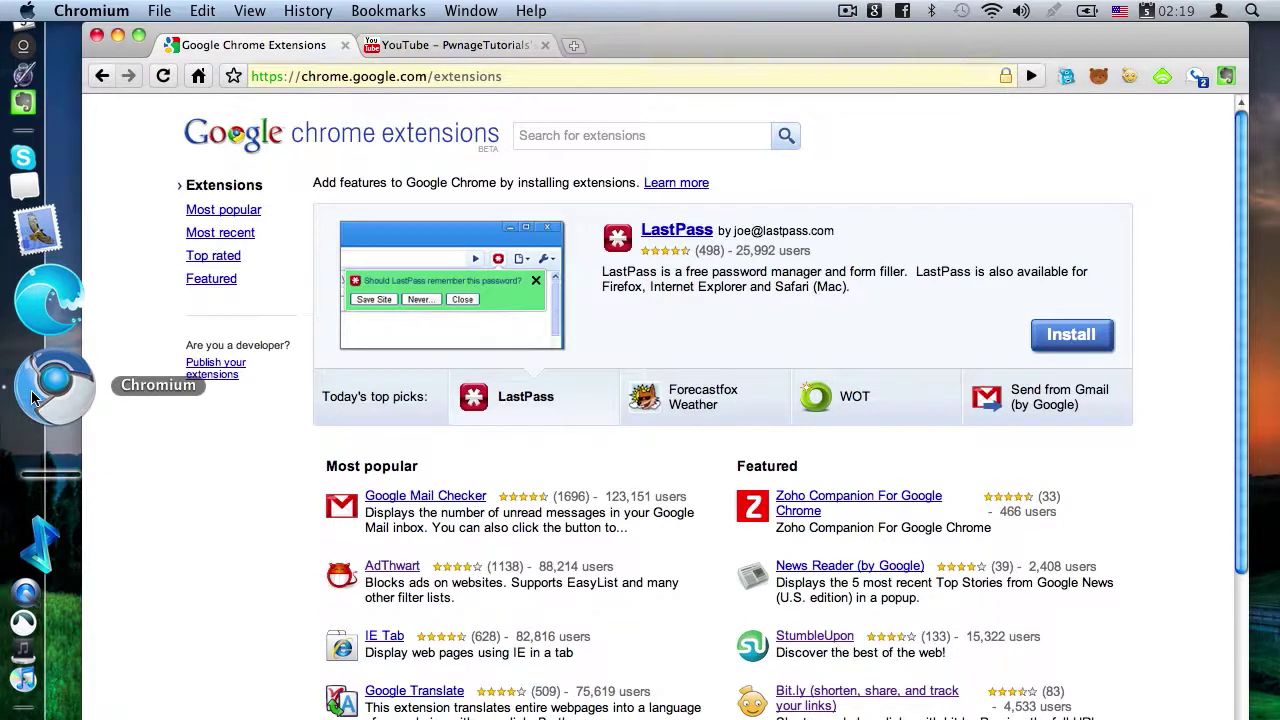
Load google.com in a new third tab
{"action": "left_click", "coordinate": [573, 45]}
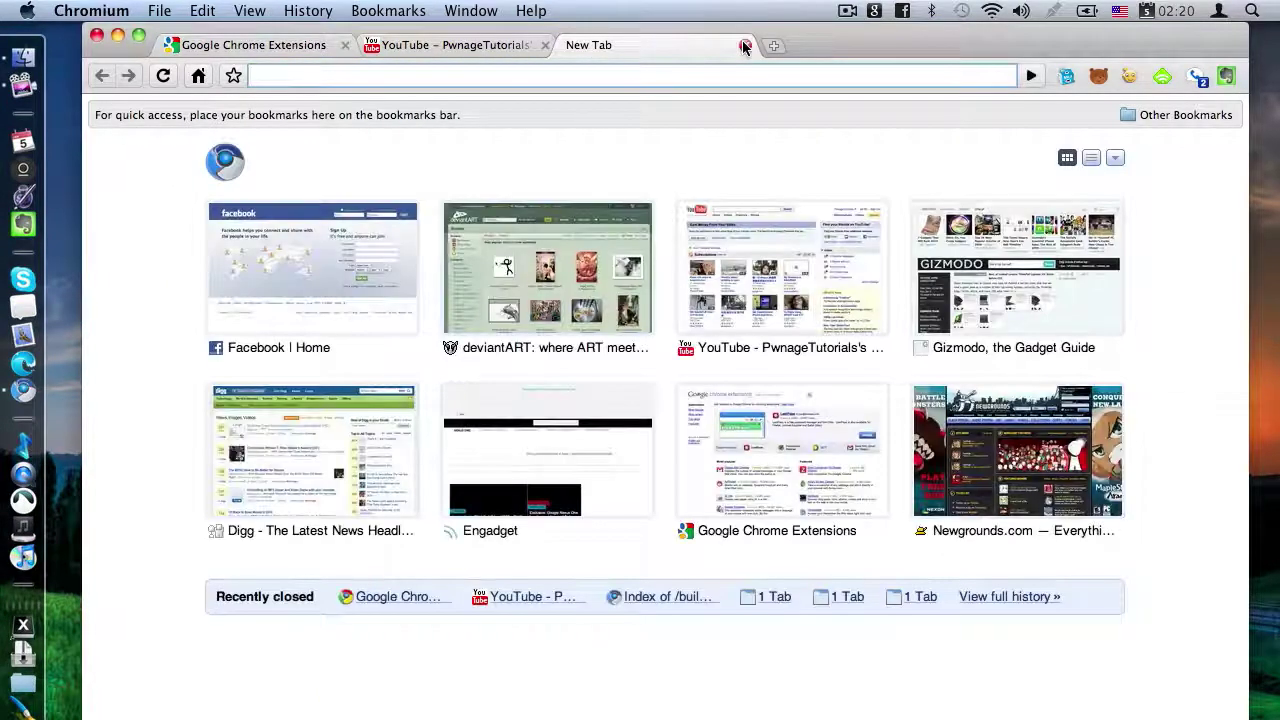
{"action": "type", "text": "goo"}
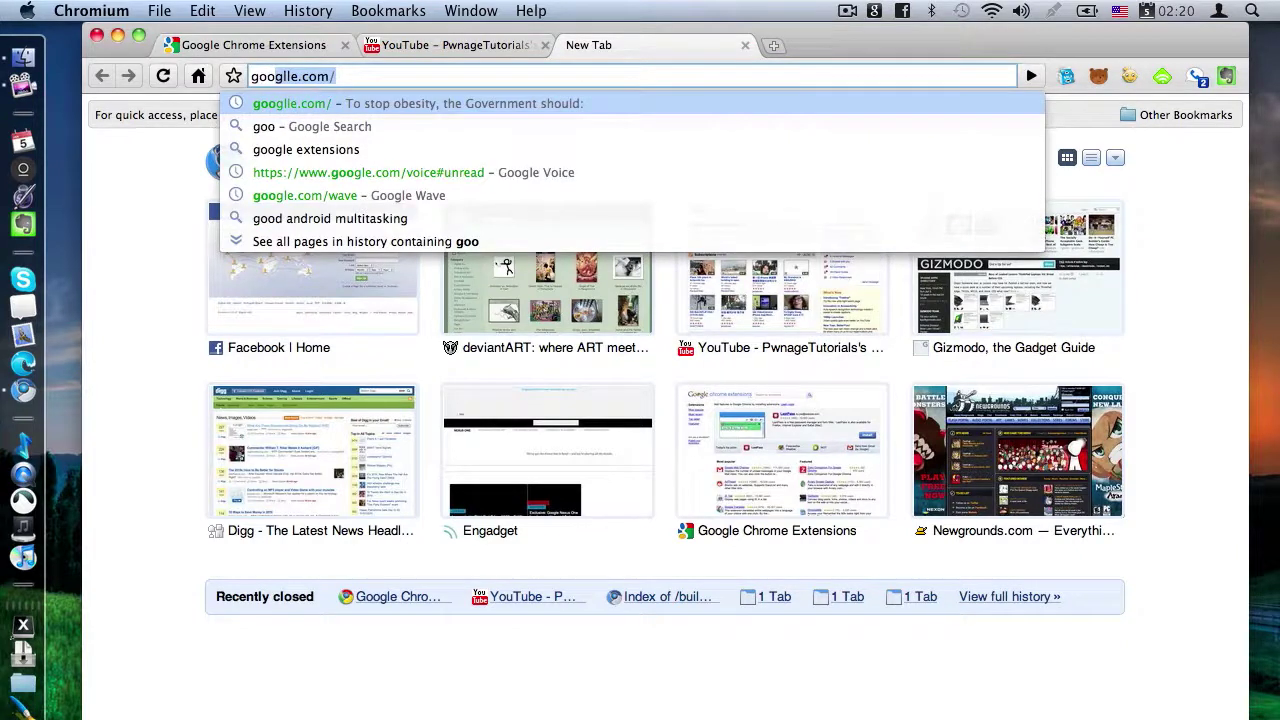
{"action": "type", "text": "gle.com"}
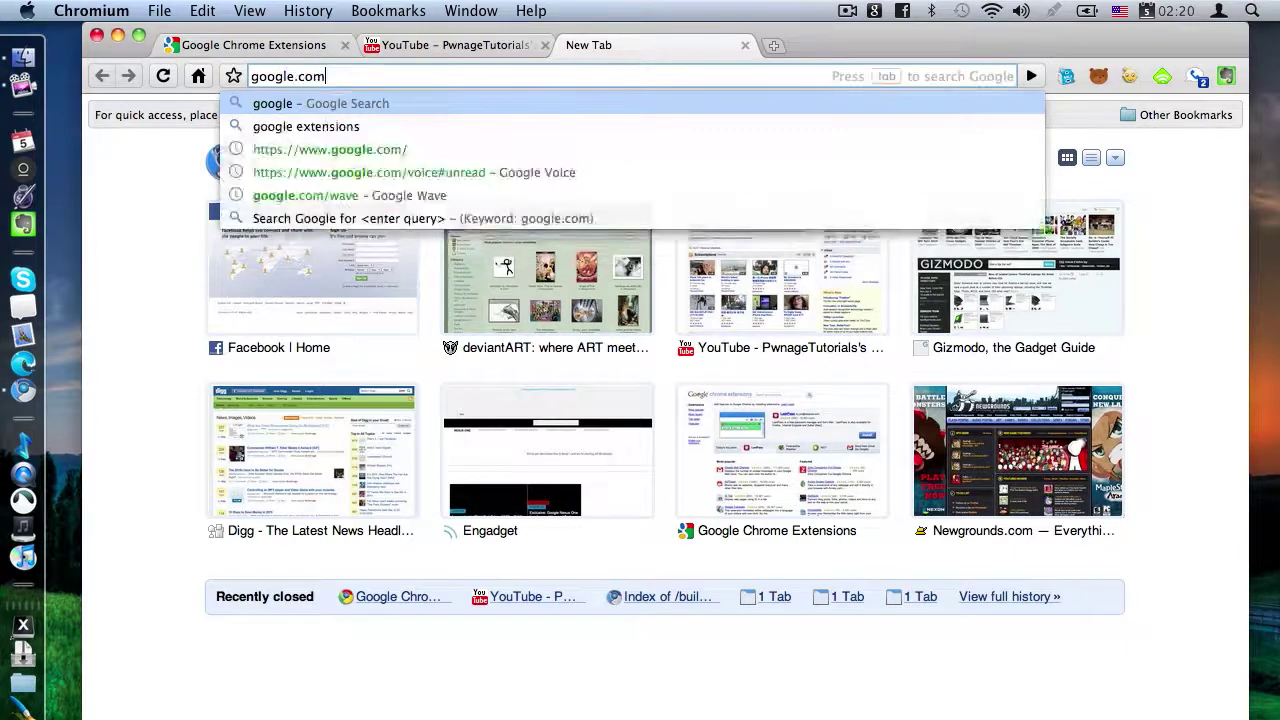
{"action": "key", "text": "Return"}
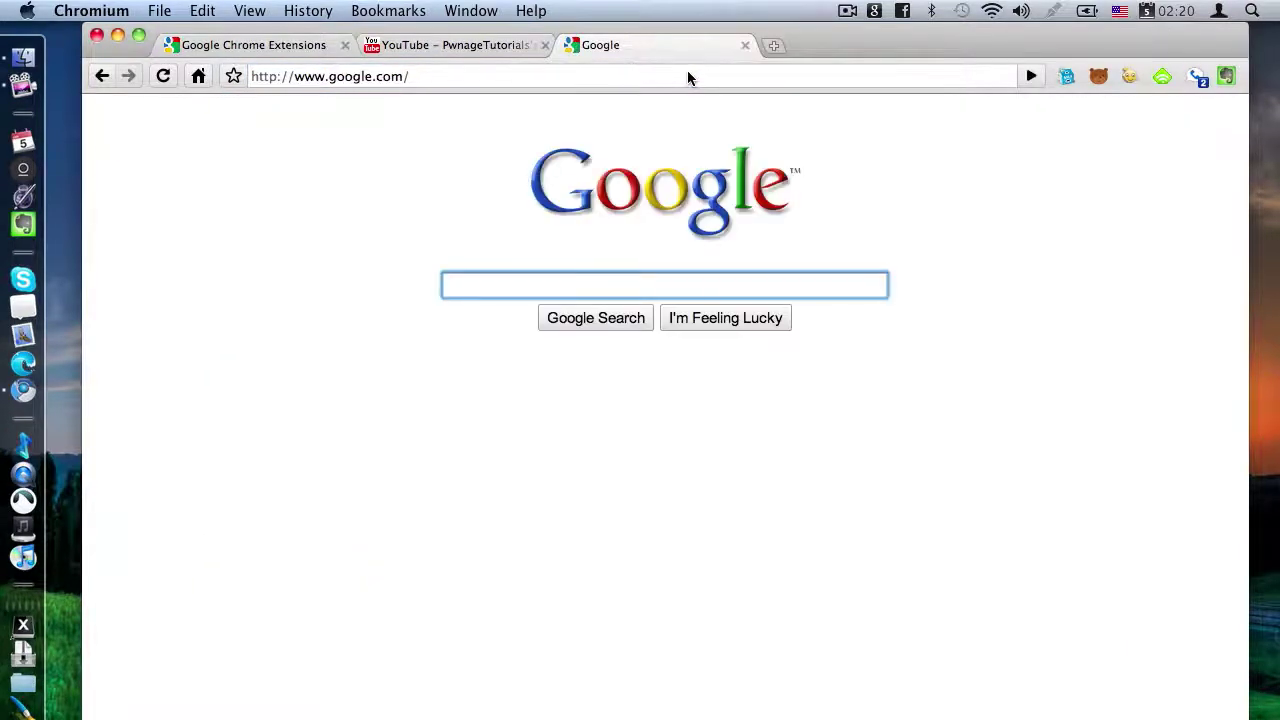